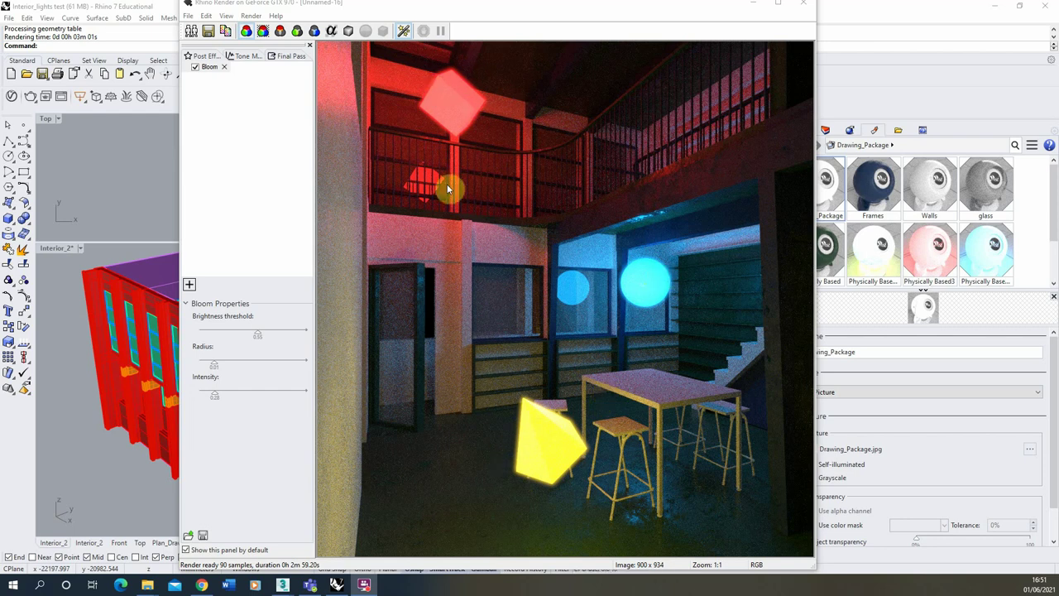
Select the pink cube, cyan sphere and yellow lights and display the Physically Based (2) material settings
left_click(752, 5)
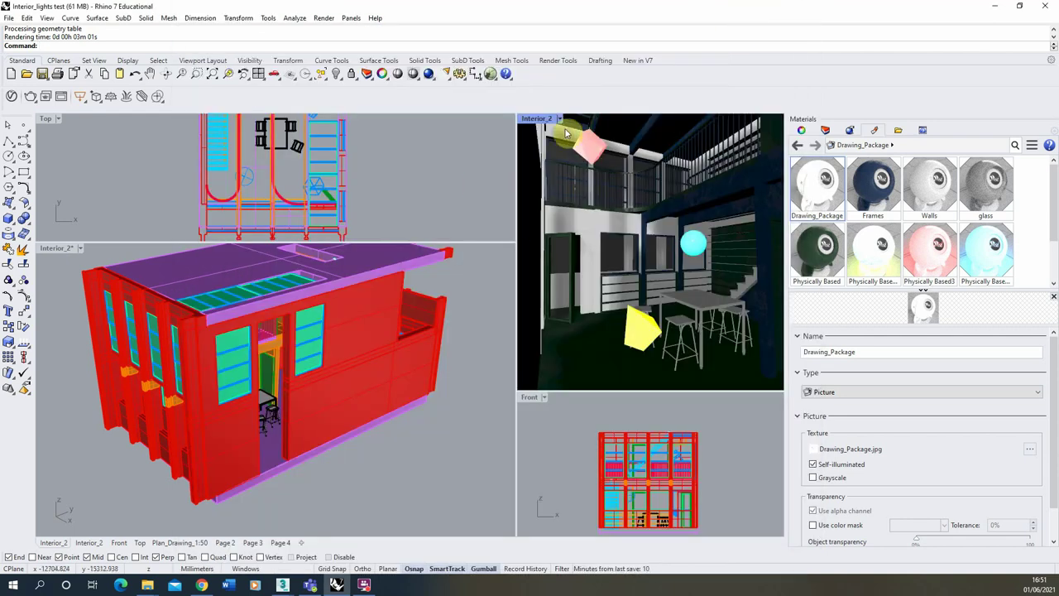
left_click(596, 154)
left_click(691, 241)
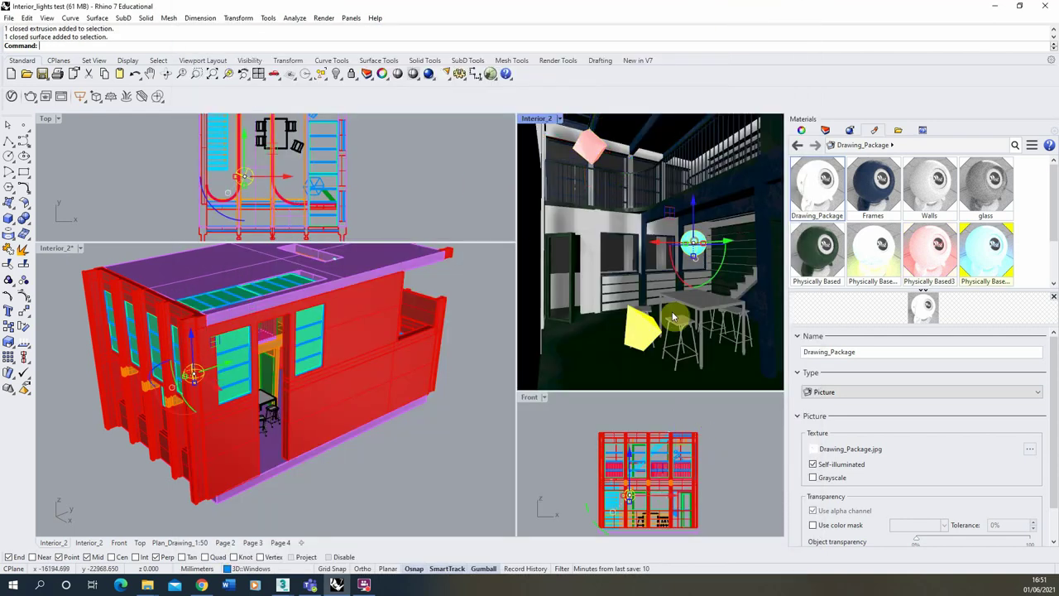
left_click(642, 329)
left_click(589, 147)
left_click(690, 245)
left_click(638, 328)
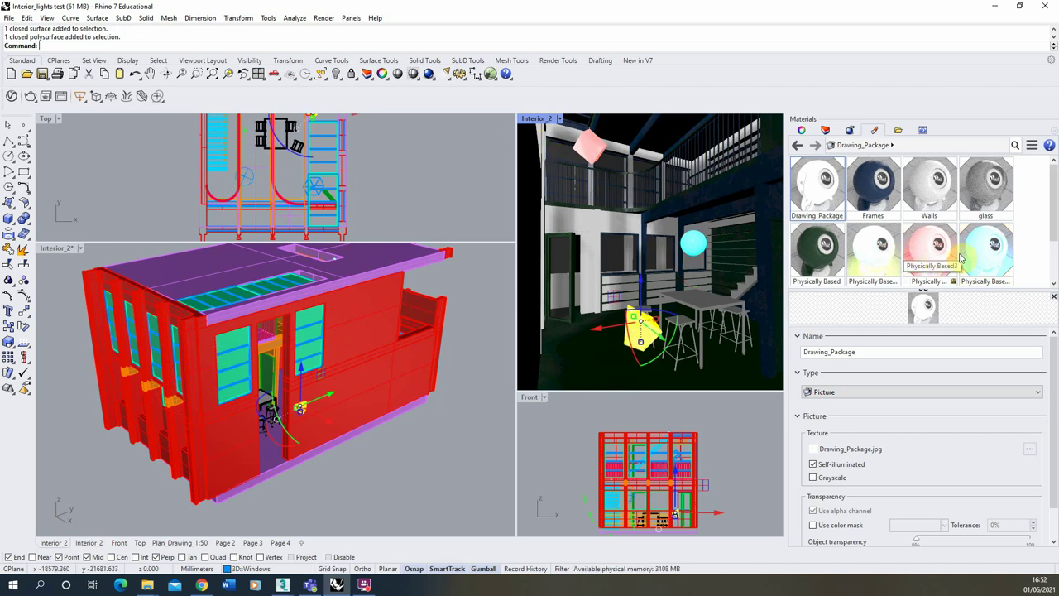
left_click(872, 248)
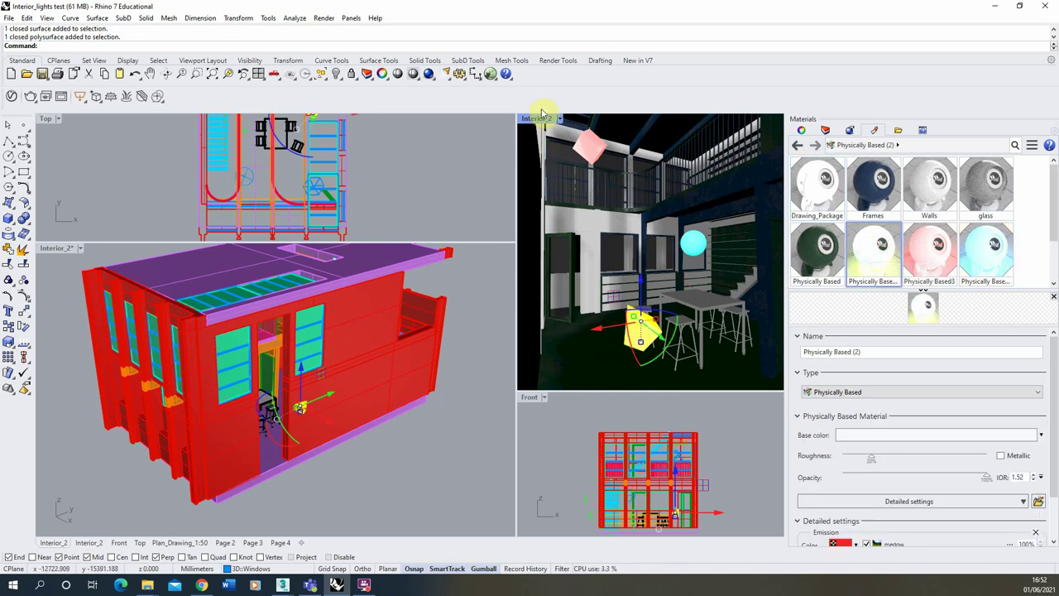
left_click(324, 18)
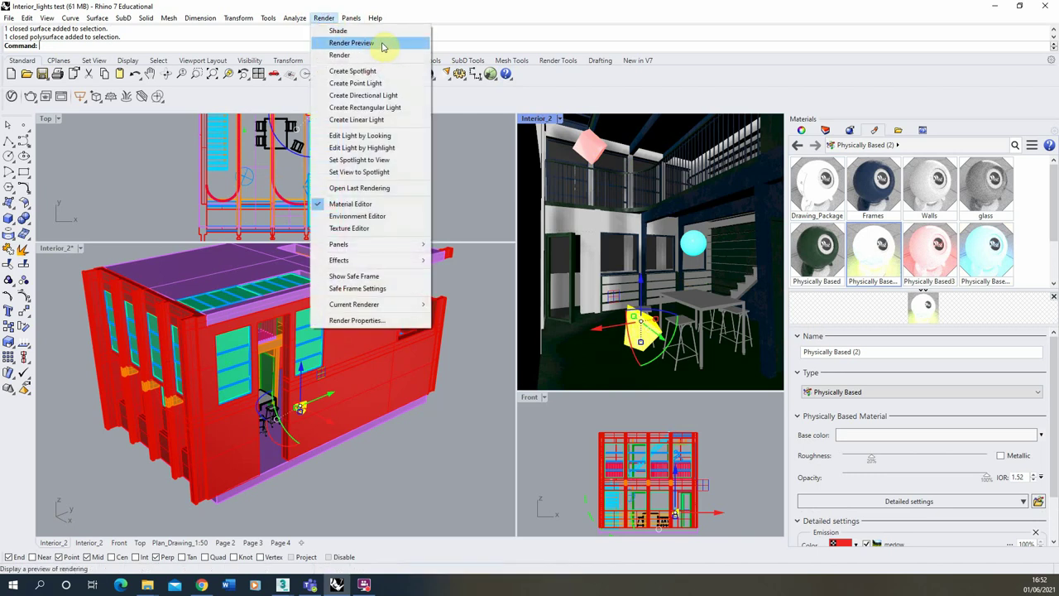
Start a Render Preview that path traces the interior view with no post effects
left_click(383, 46)
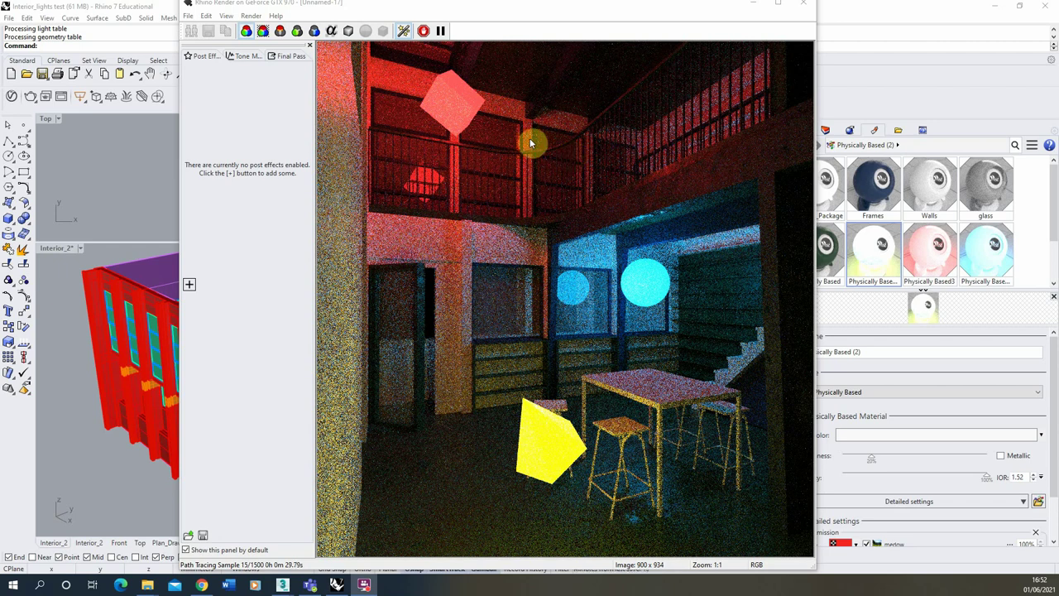
left_click(225, 17)
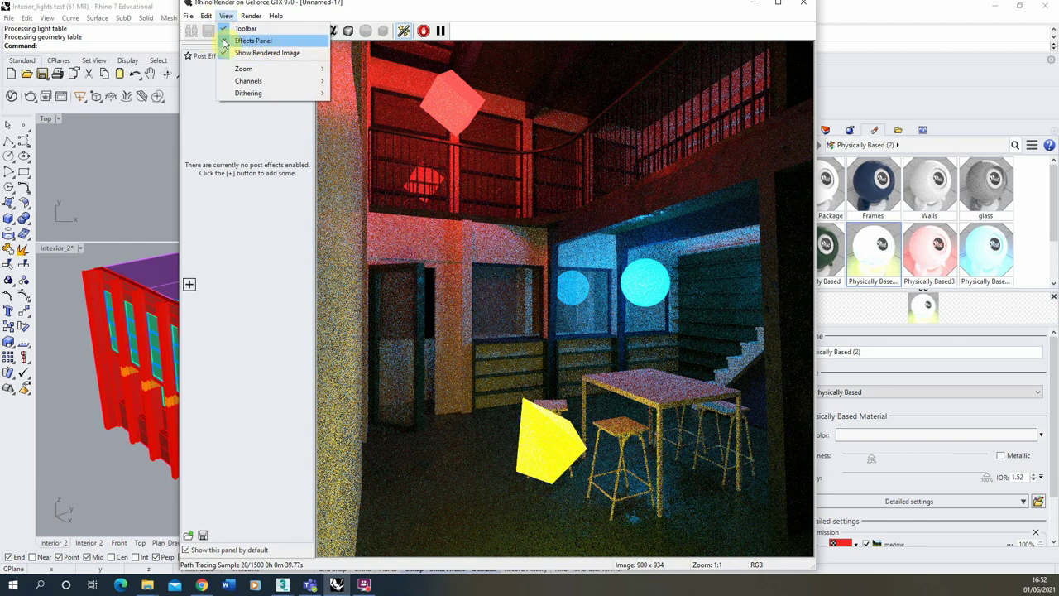
Add a Bloom post effect from the Post Effects list in the Effects Panel
left_click(220, 108)
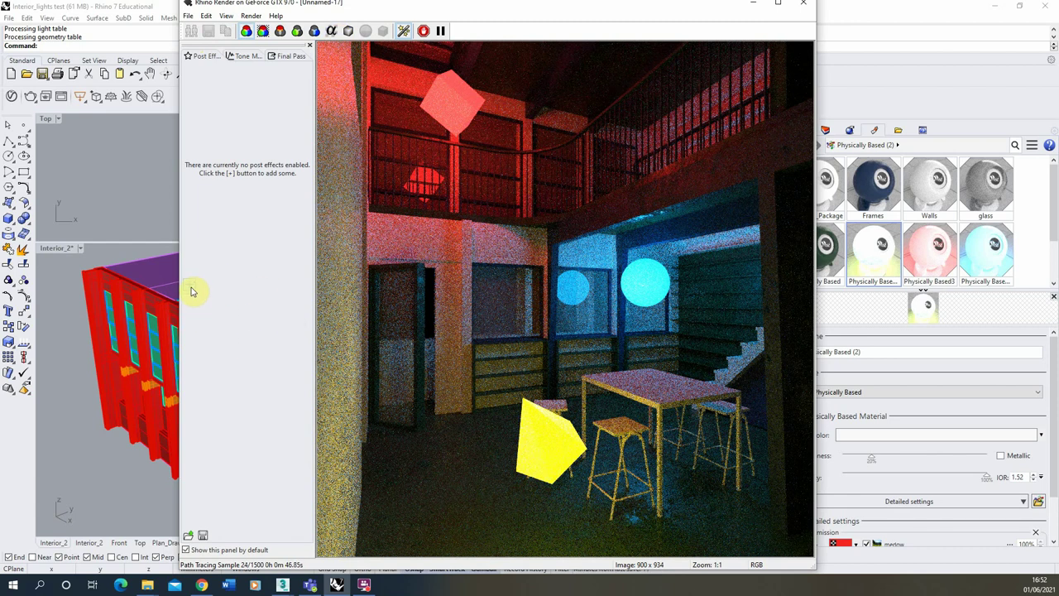
left_click(189, 284)
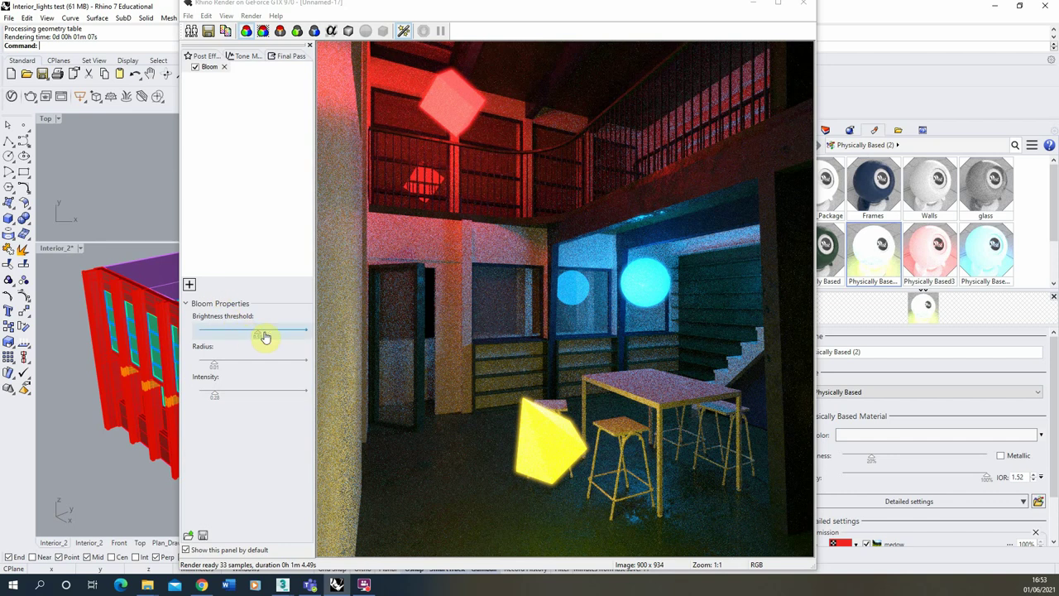
Widen the Bloom radius and lower the Bloom intensity
left_click_drag(213, 366, 257, 369)
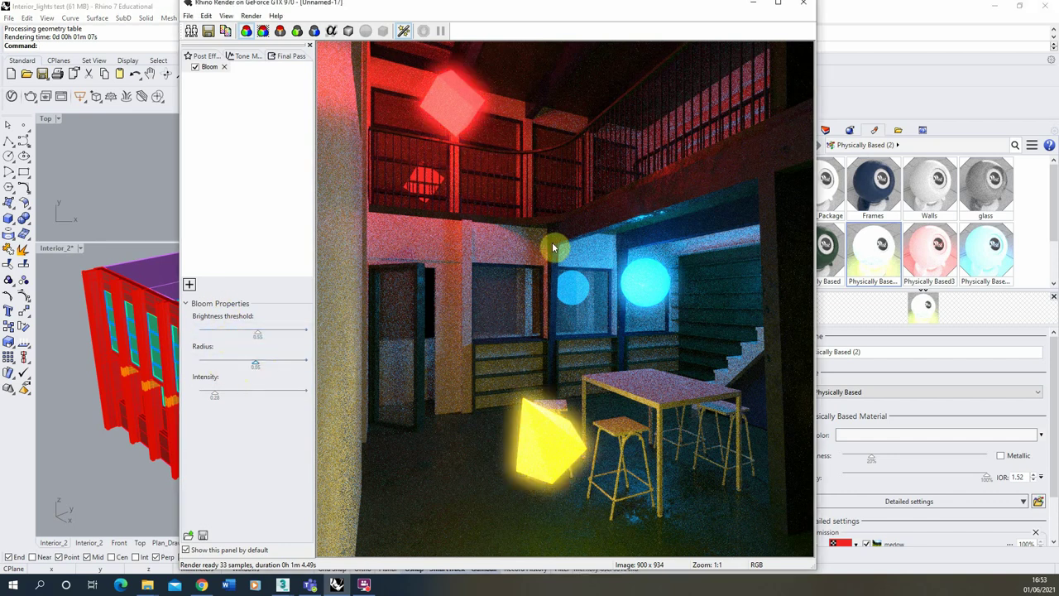
left_click_drag(278, 362, 220, 361)
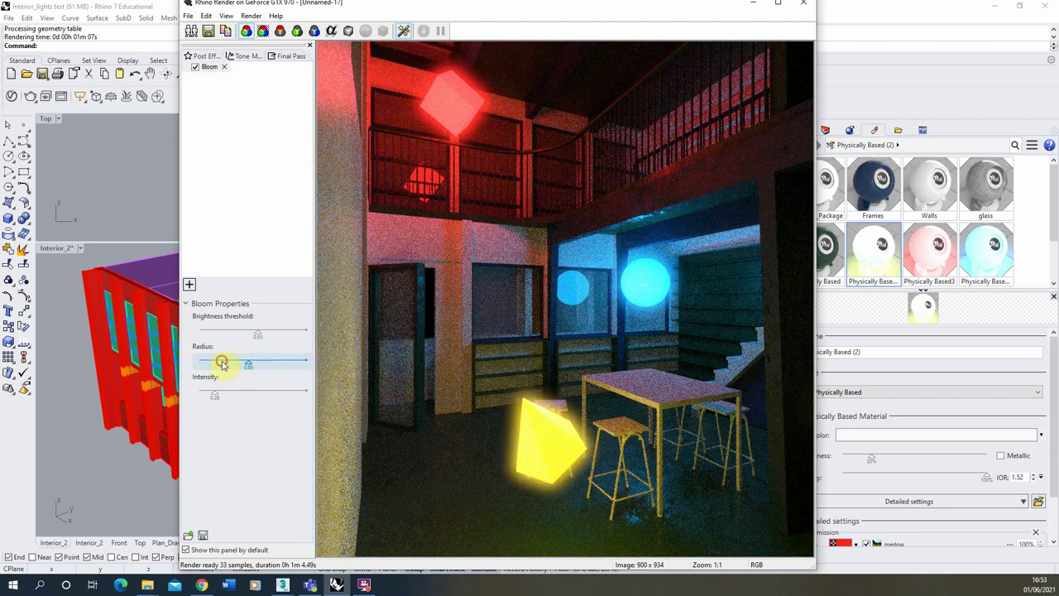
left_click(258, 362)
left_click(240, 395)
left_click(265, 396)
left_click(224, 395)
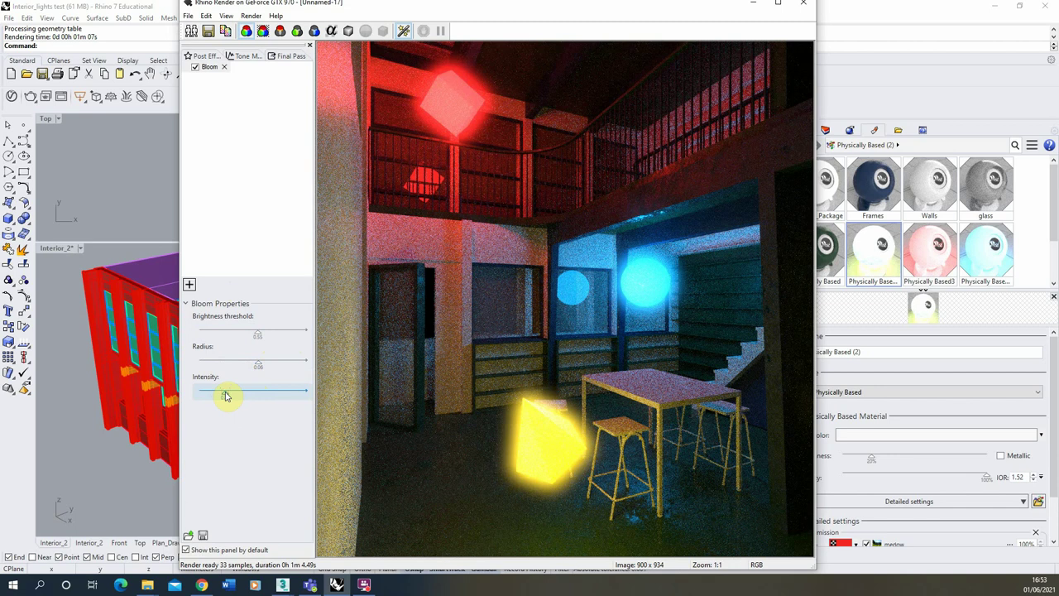
Lower the Bloom brightness threshold for a stronger glow and slightly reduce intensity
left_click(233, 335)
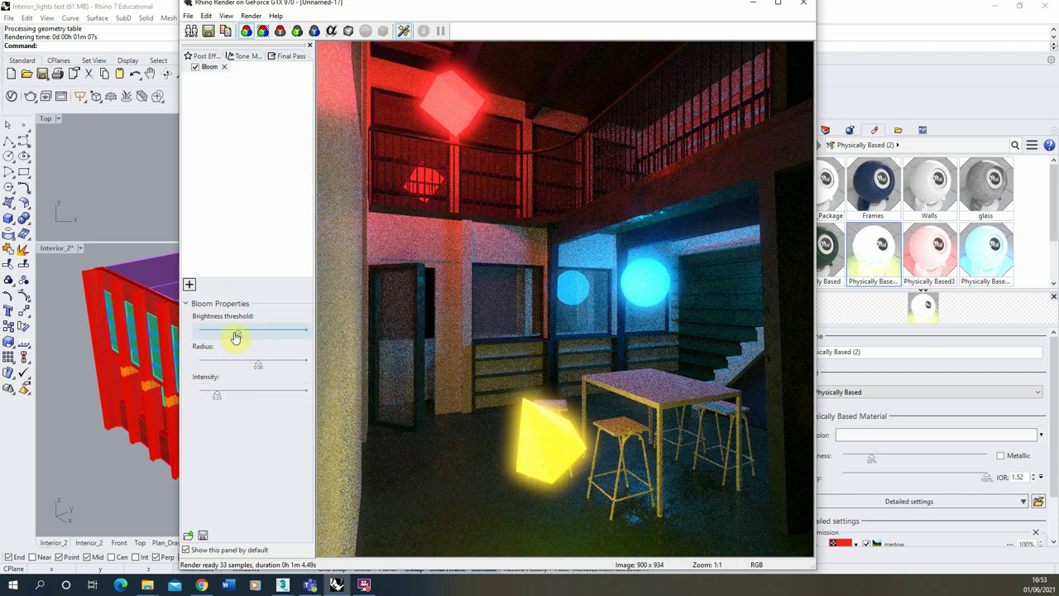
left_click_drag(230, 334, 213, 334)
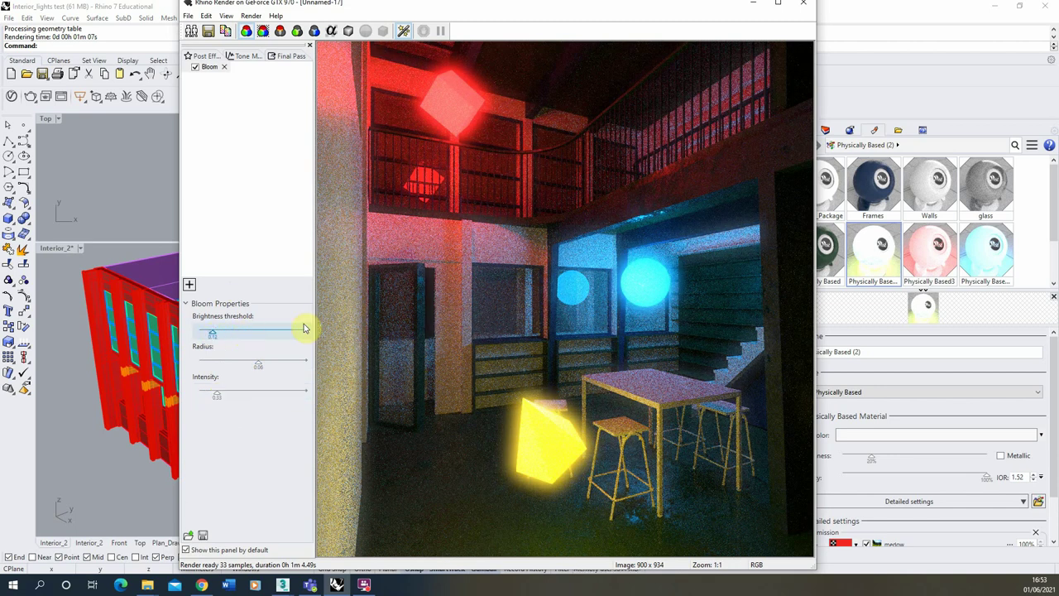
mouse_move(299, 331)
left_mouse_down()
mouse_move(291, 335)
mouse_move(300, 333)
left_mouse_up()
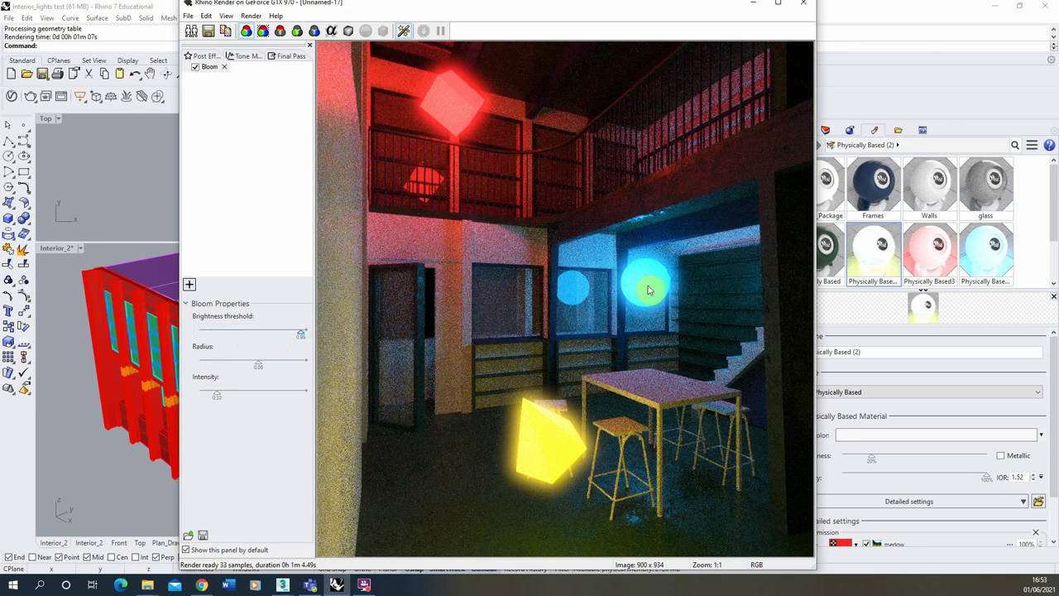
left_click_drag(300, 334, 201, 334)
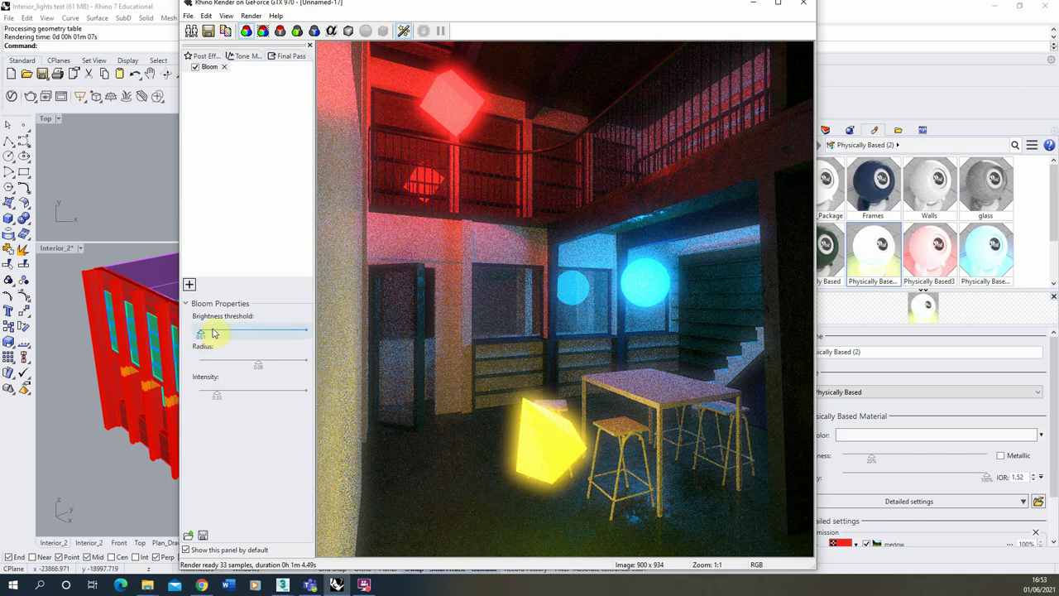
left_click_drag(207, 336, 221, 365)
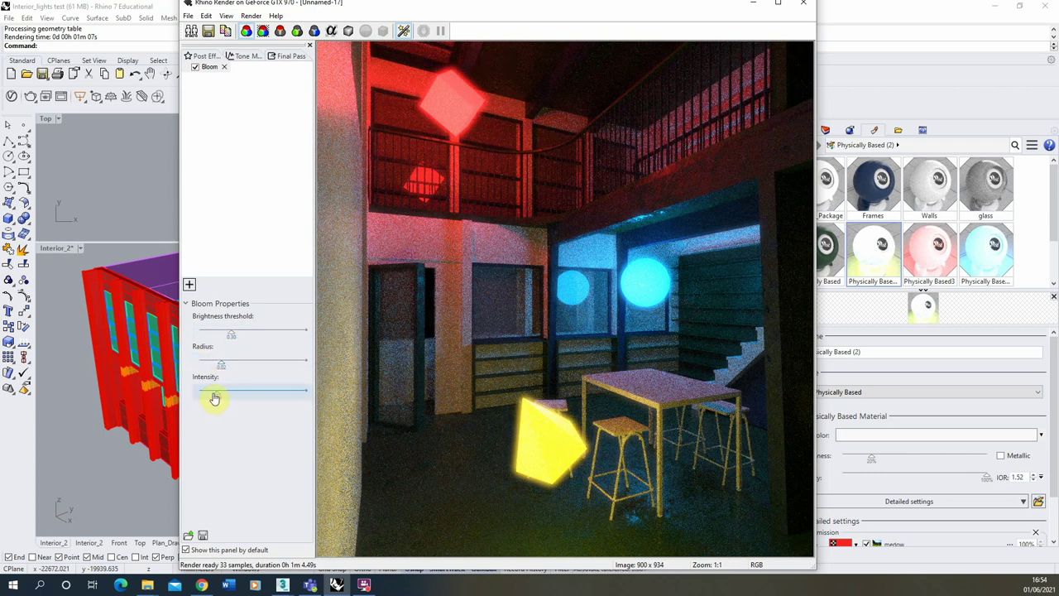
left_click_drag(212, 399, 208, 399)
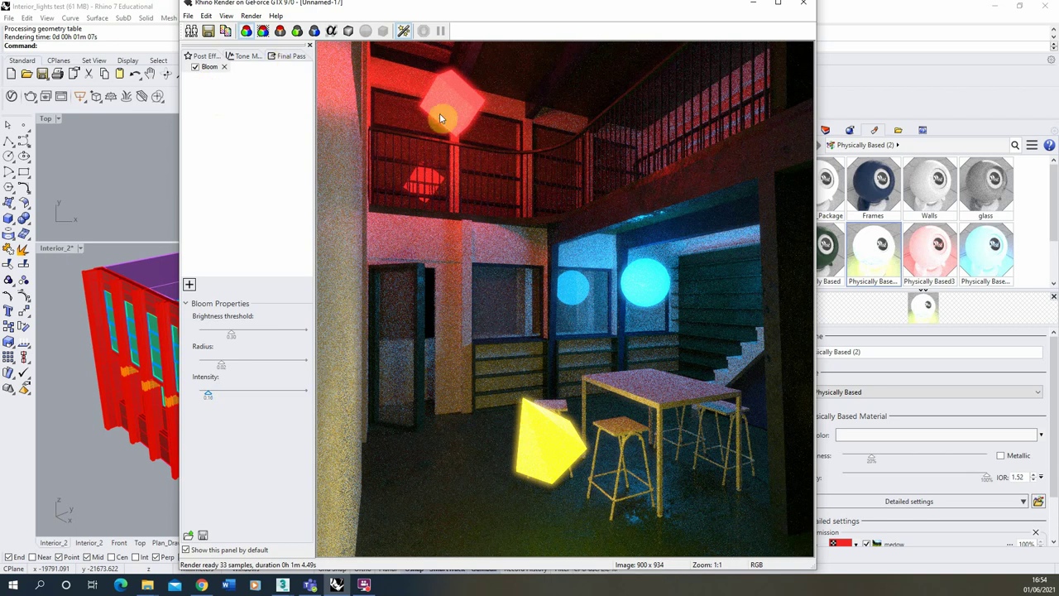
Close Rhino Render without saving the image, keeping the post effects in the document
left_click(803, 3)
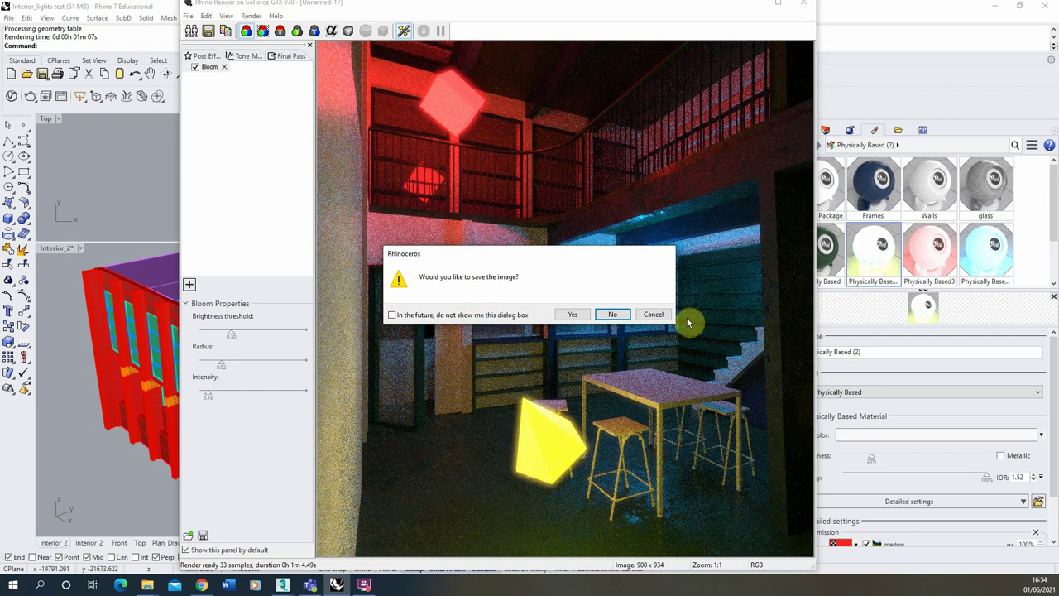
left_click(616, 315)
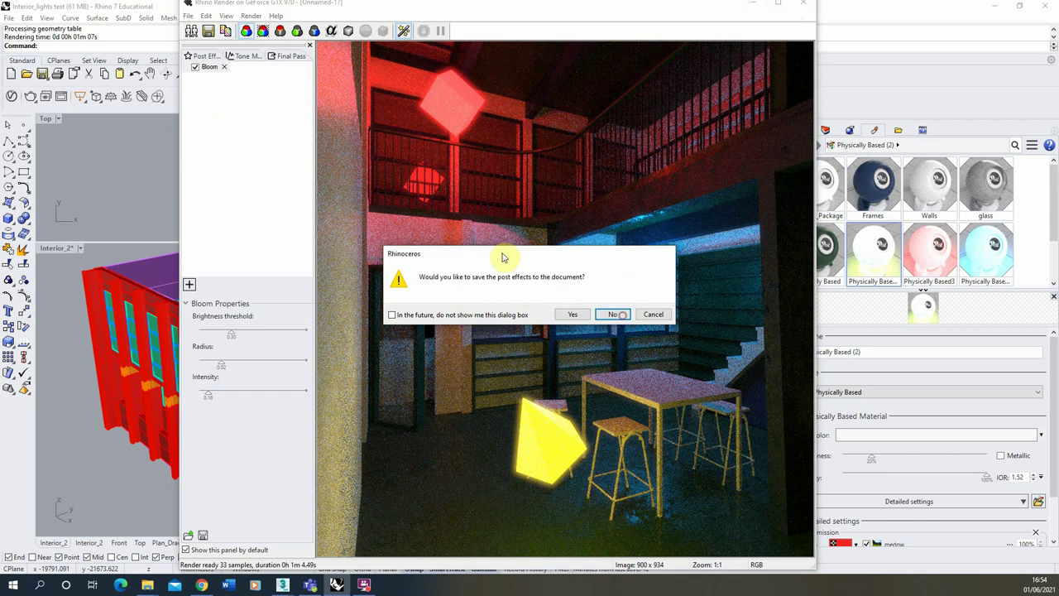
left_click(570, 315)
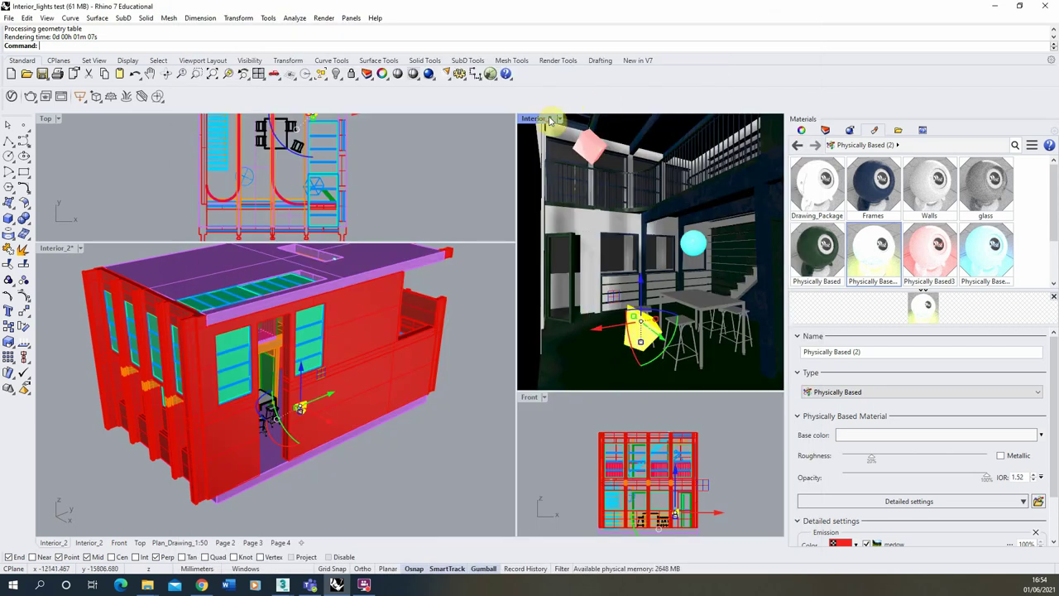
Run Render Preview again from the Render menu with Bloom already applied
left_click(324, 17)
left_click(344, 41)
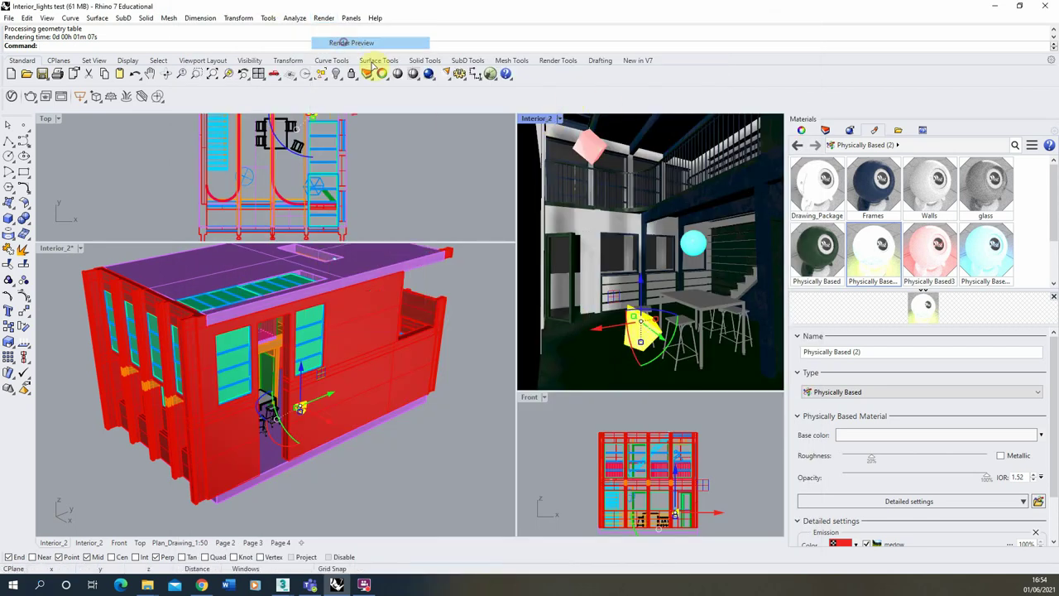